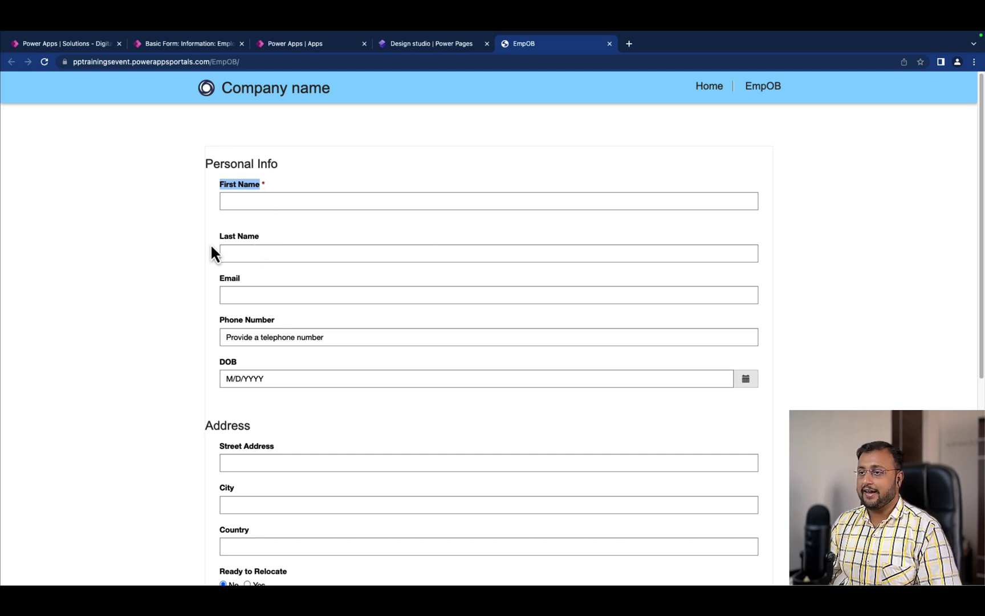
Highlight the Last Name, Email and Phone Number labels on the live form, then clear the highlighting.
{"action": "left_click_drag", "start_coordinate": [223, 236], "coordinate": [254, 236]}
{"action": "left_click_drag", "start_coordinate": [220, 278], "coordinate": [229, 281]}
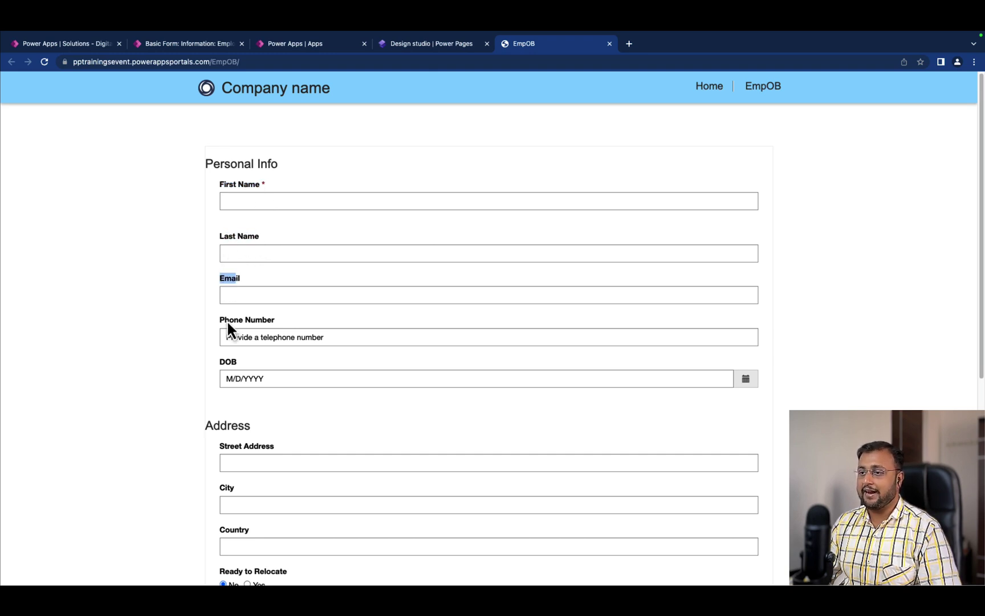
{"action": "left_click_drag", "start_coordinate": [227, 324], "coordinate": [289, 325]}
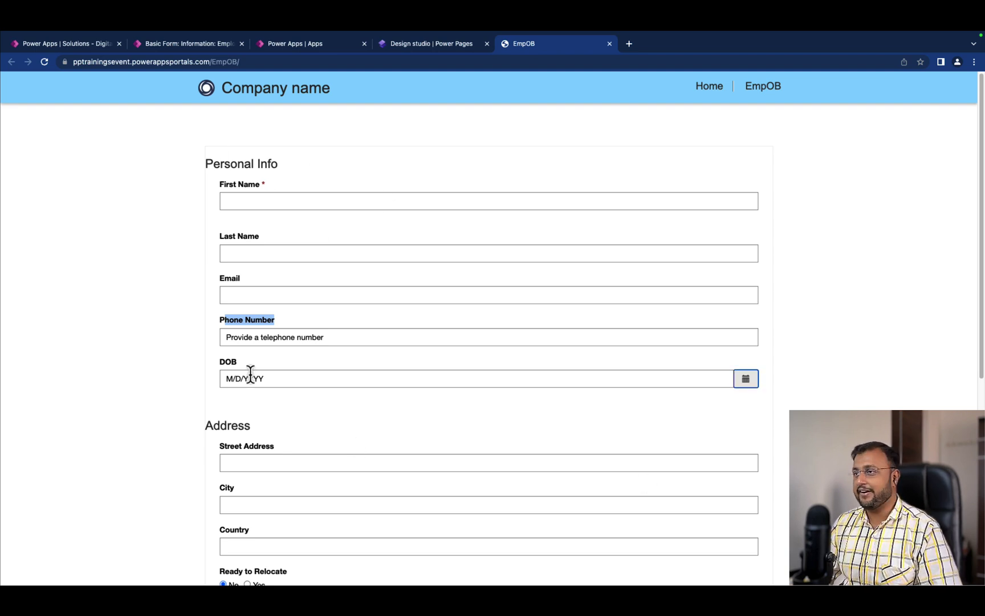
{"action": "left_click", "coordinate": [359, 176]}
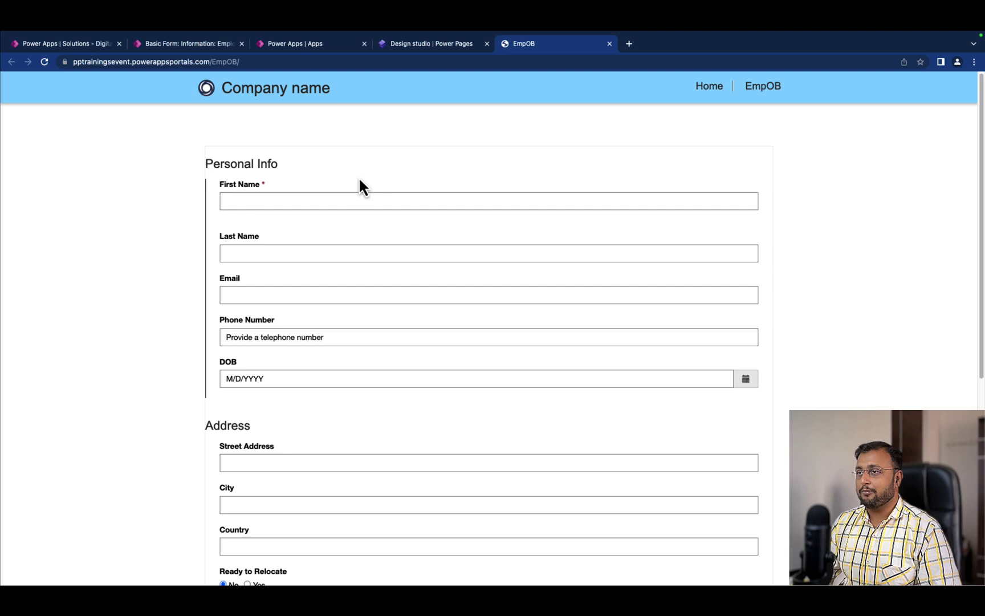
Go to the Employee table's forms list and open Employee main form in the designer.
{"action": "left_click", "coordinate": [318, 41]}
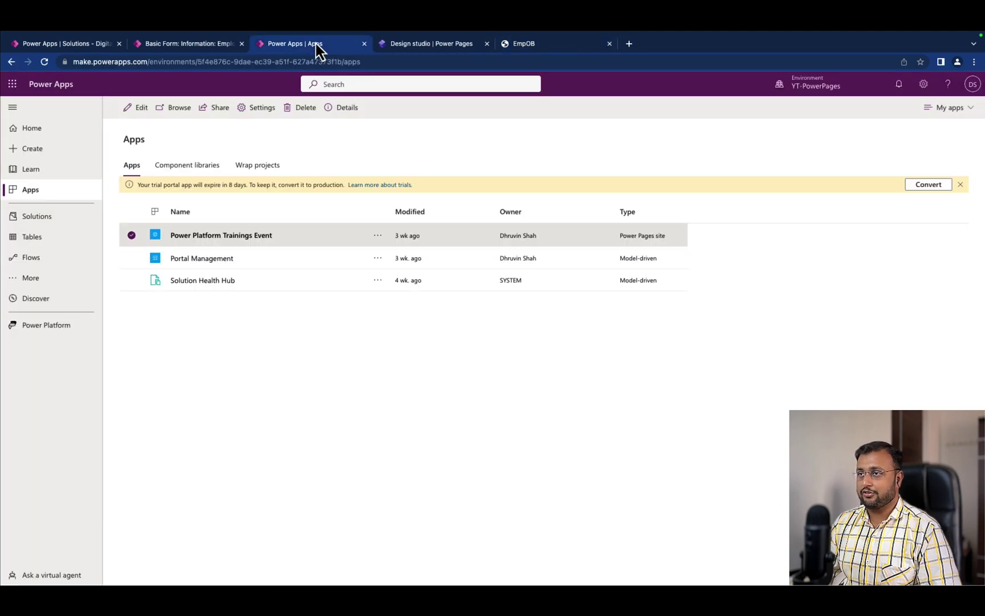
{"action": "left_click", "coordinate": [411, 42]}
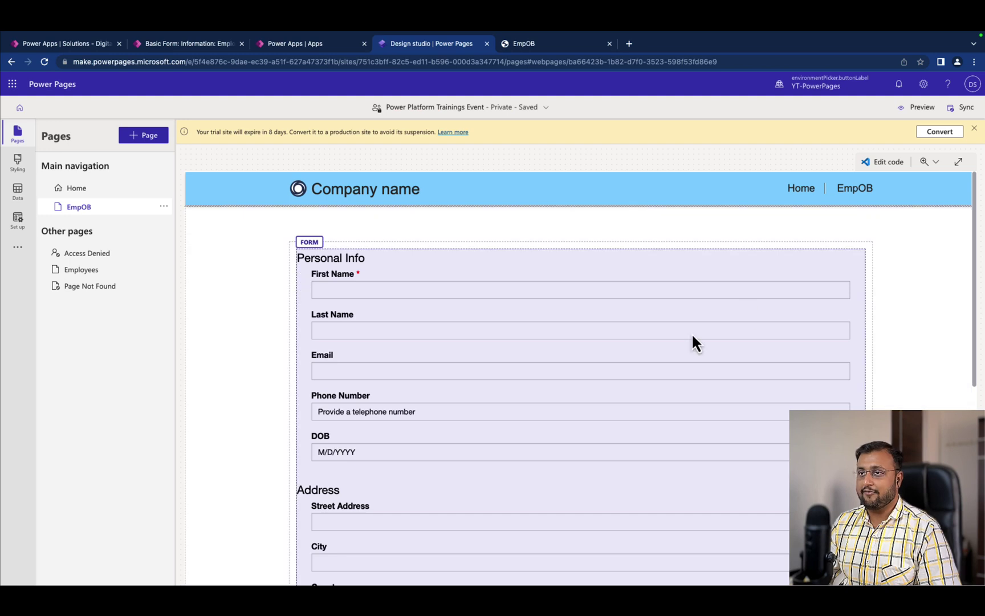
{"action": "key", "text": "super+1"}
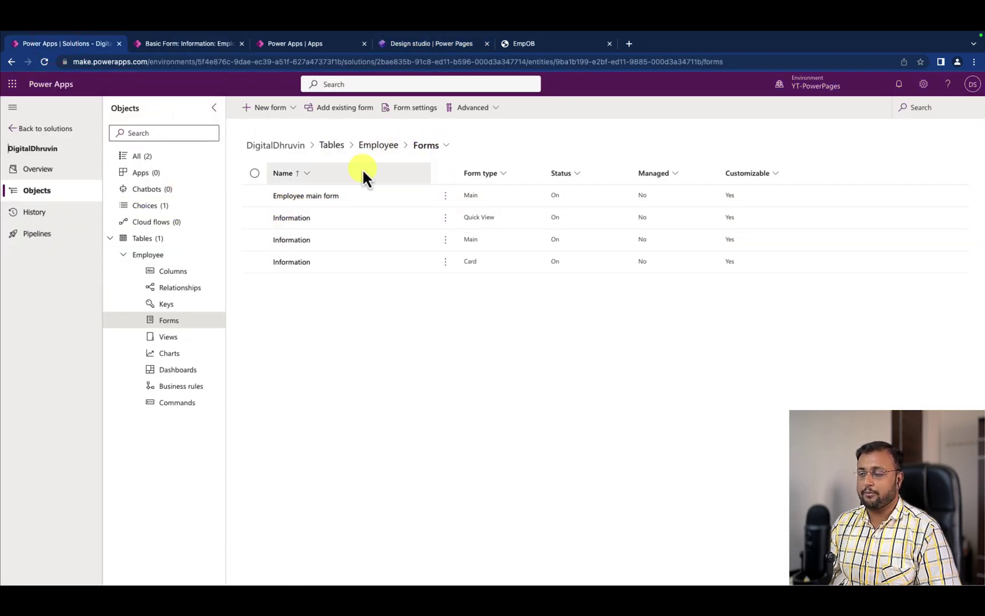
{"action": "left_click", "coordinate": [319, 196]}
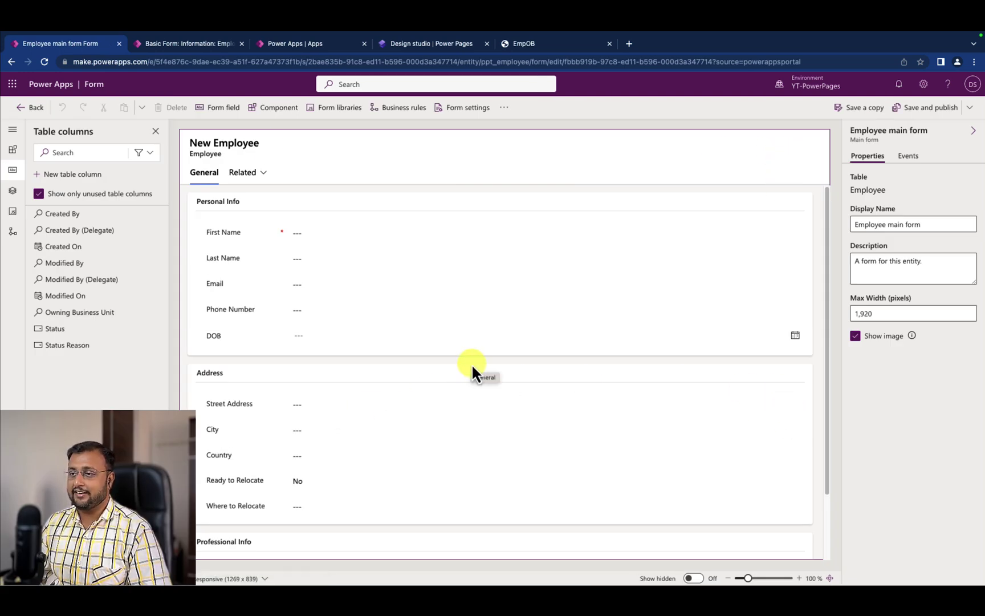
Set the Last Name column's Required level to Business recommended and save.
{"action": "left_click", "coordinate": [241, 263]}
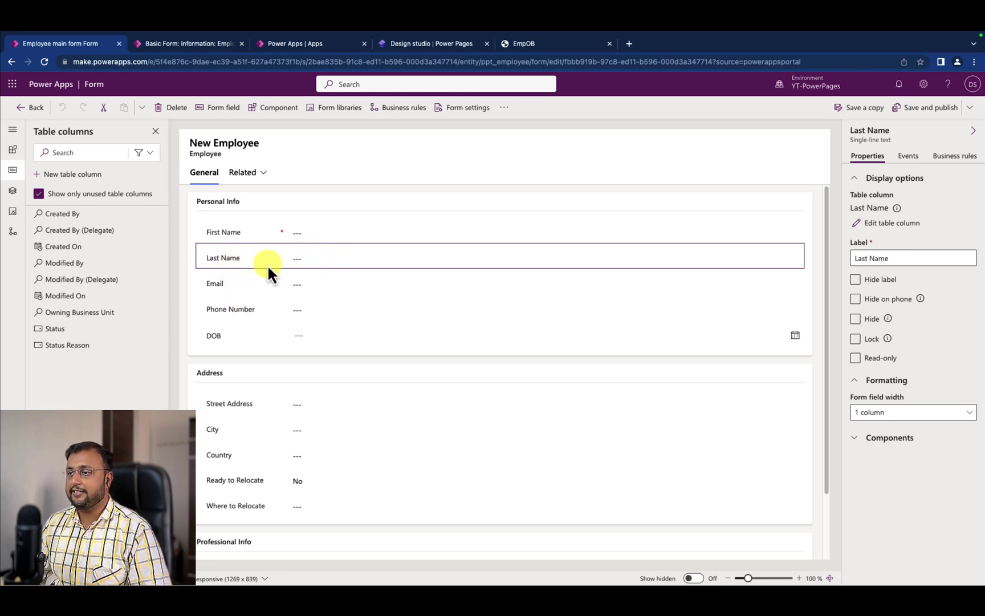
{"action": "left_click", "coordinate": [878, 223]}
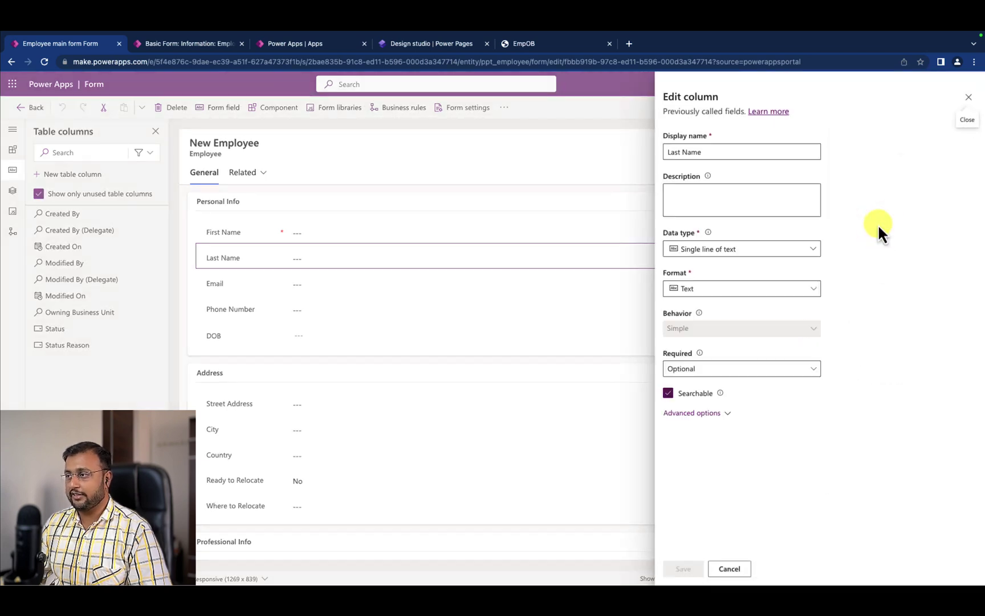
{"action": "left_click", "coordinate": [757, 371]}
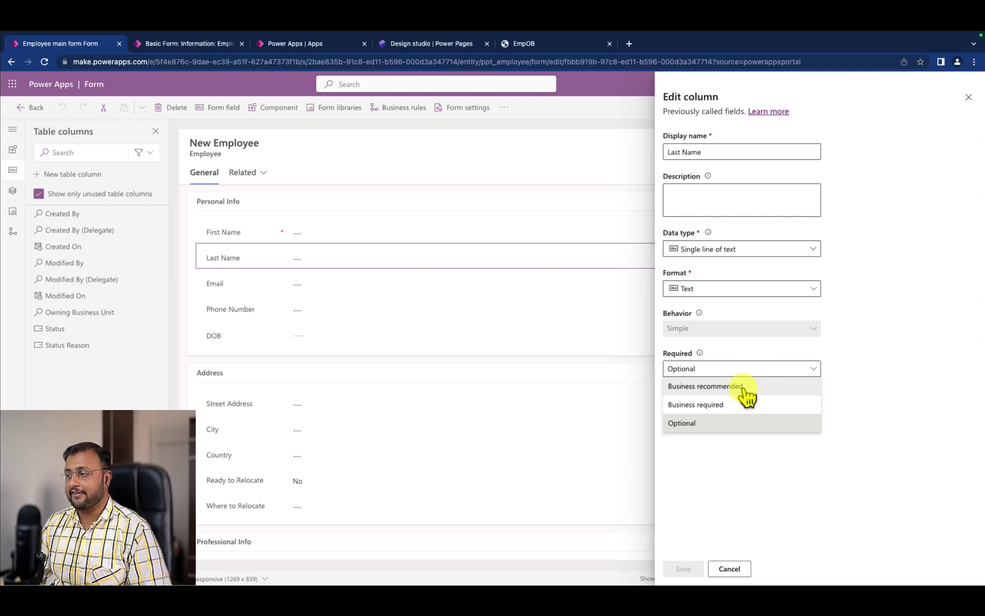
{"action": "left_click", "coordinate": [746, 389]}
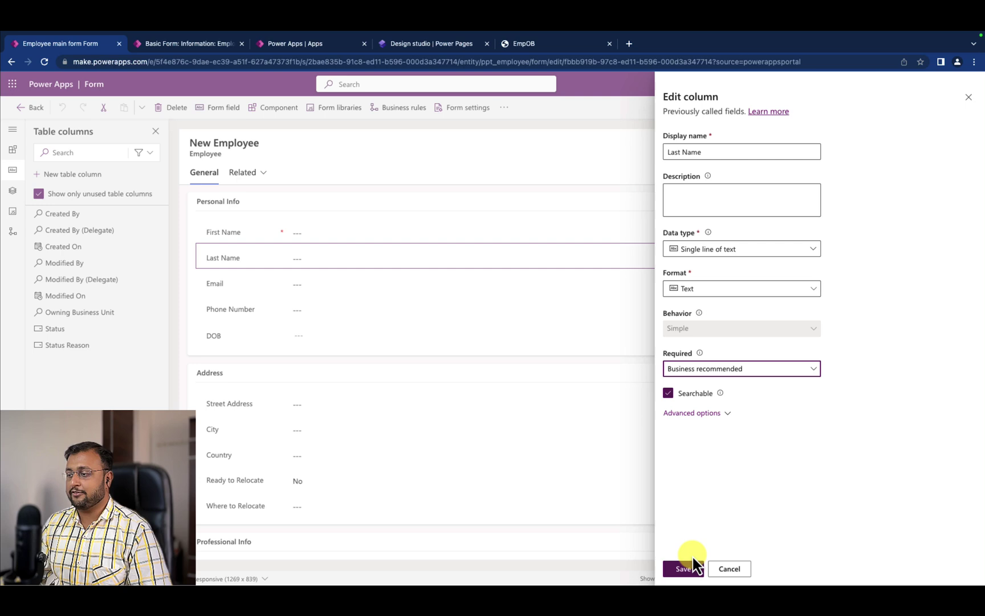
{"action": "left_click", "coordinate": [687, 568]}
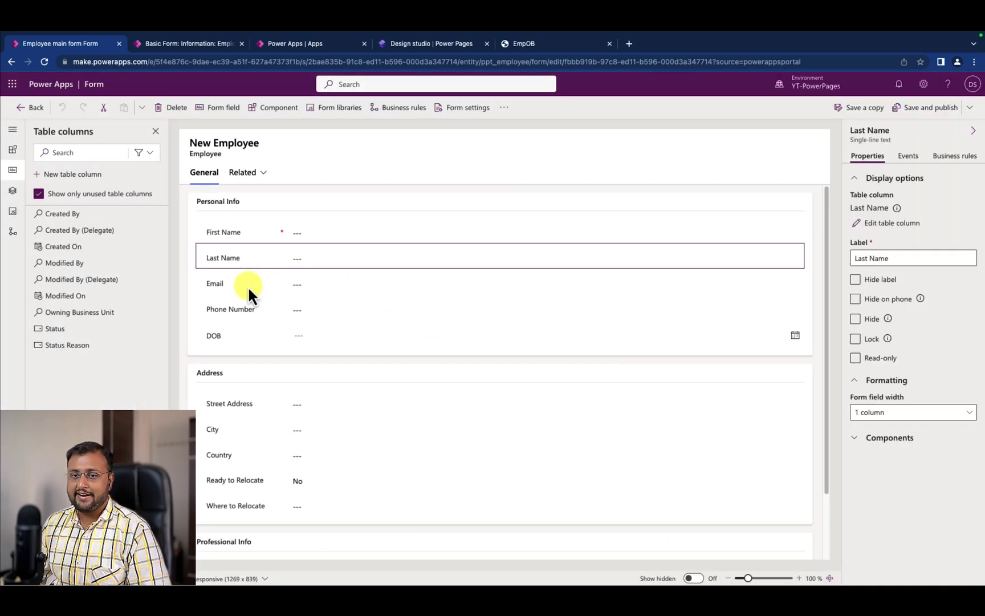
Set the Email column's Required level to Business recommended and save.
{"action": "left_click", "coordinate": [242, 285]}
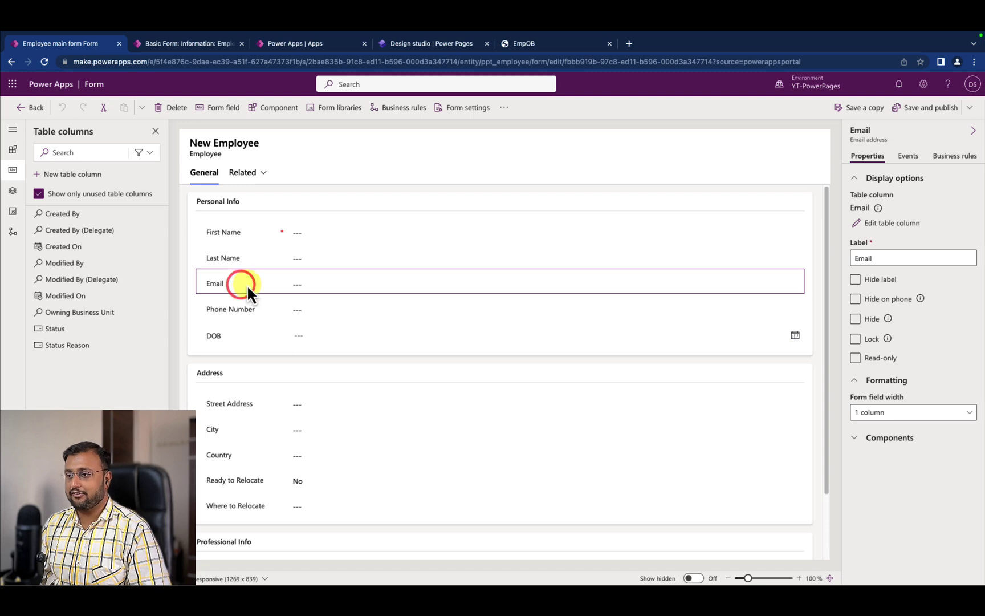
{"action": "left_click", "coordinate": [891, 223]}
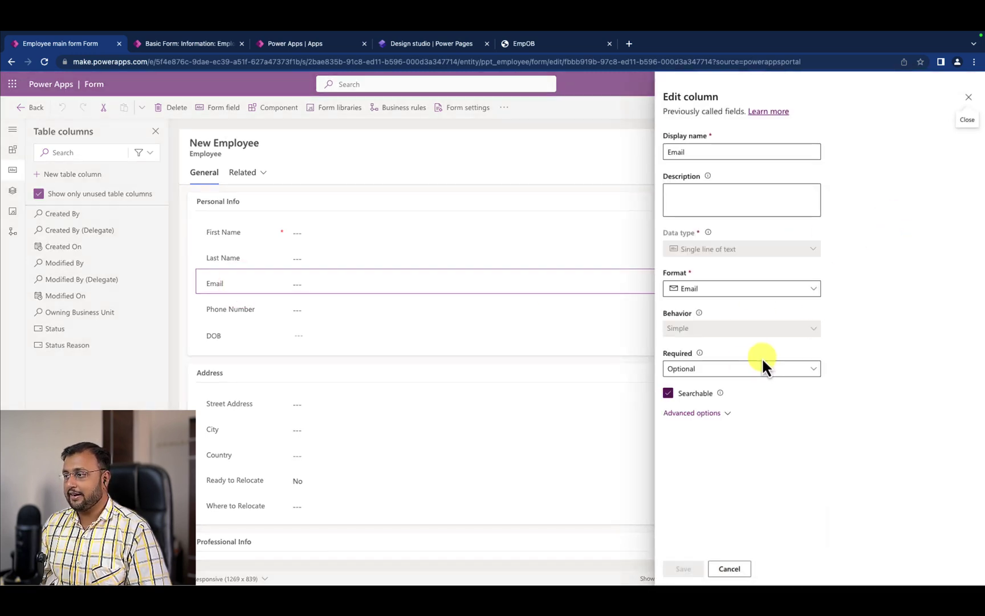
{"action": "left_click", "coordinate": [723, 372]}
{"action": "left_click", "coordinate": [724, 387]}
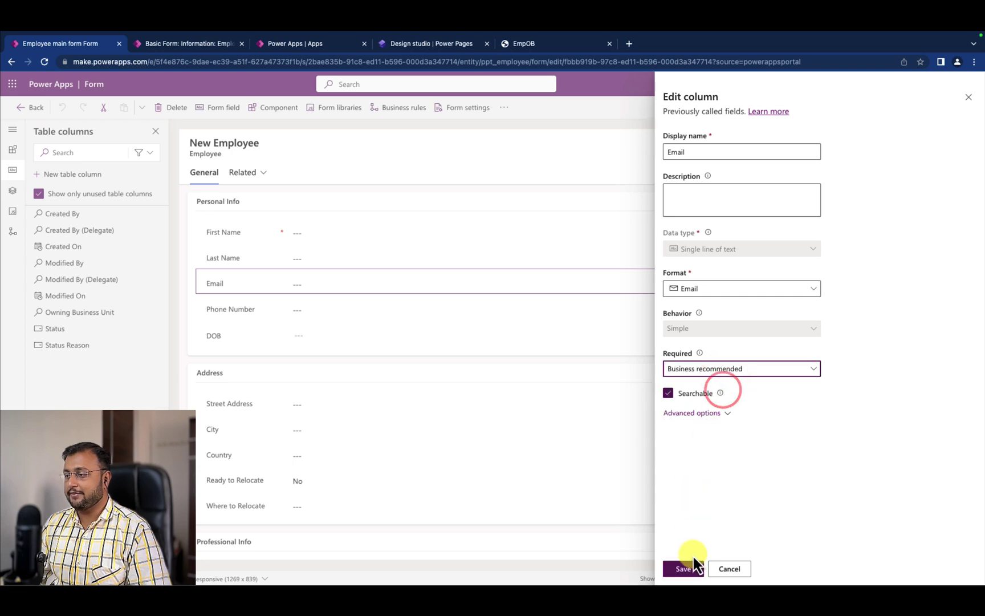
{"action": "left_click", "coordinate": [684, 568]}
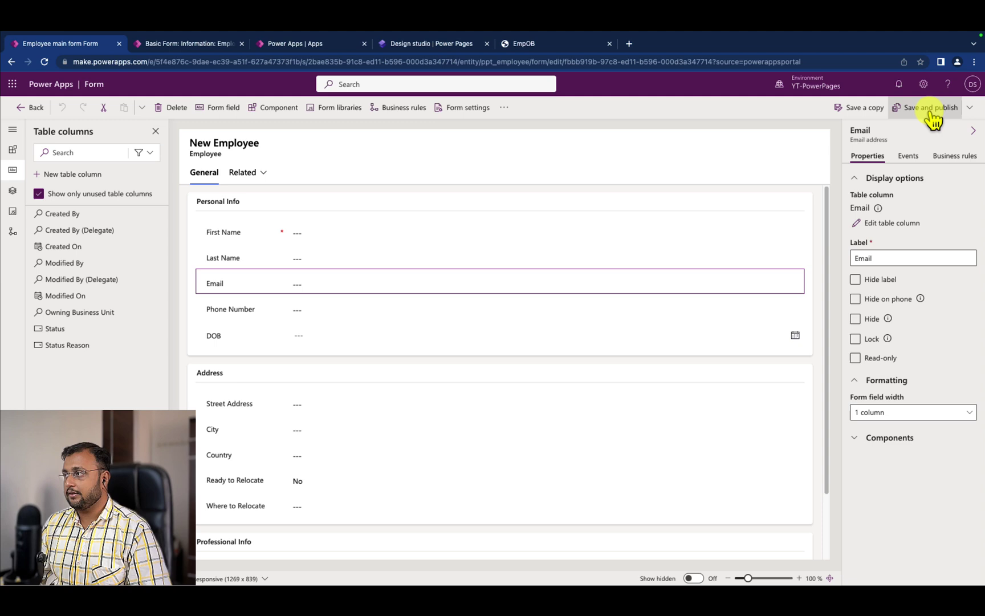
Enable Set Recommended Fields as Required in Employee New Form's Form Options, then save and close.
{"action": "left_click", "coordinate": [930, 110]}
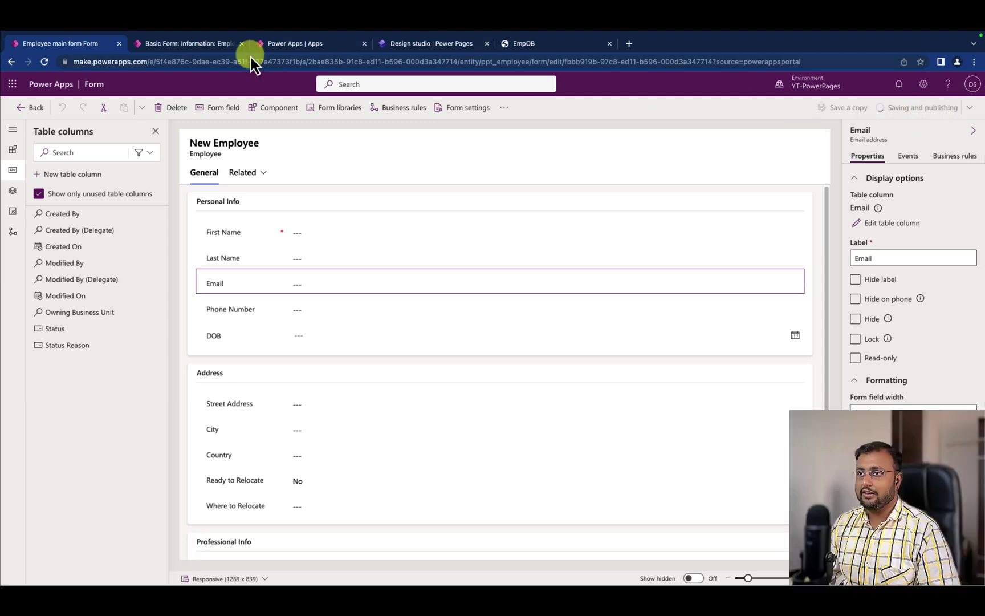
{"action": "left_click", "coordinate": [152, 44]}
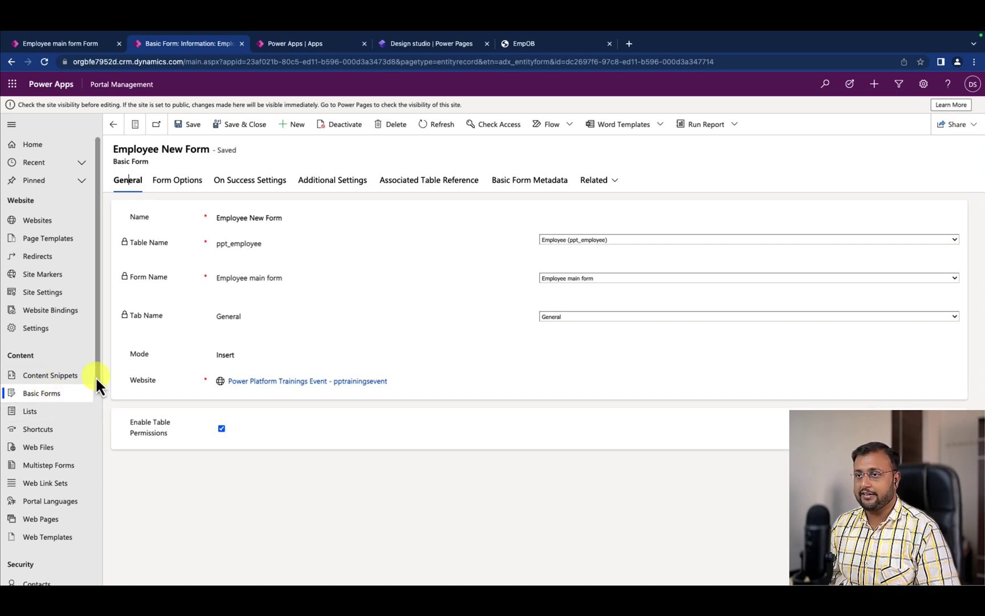
{"action": "left_click", "coordinate": [185, 181]}
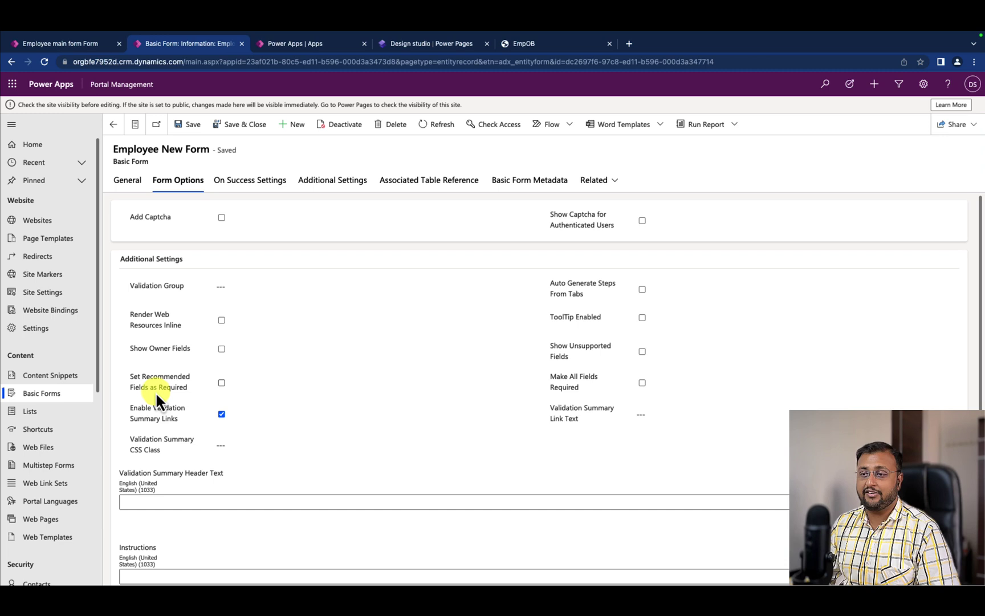
{"action": "left_click", "coordinate": [221, 383]}
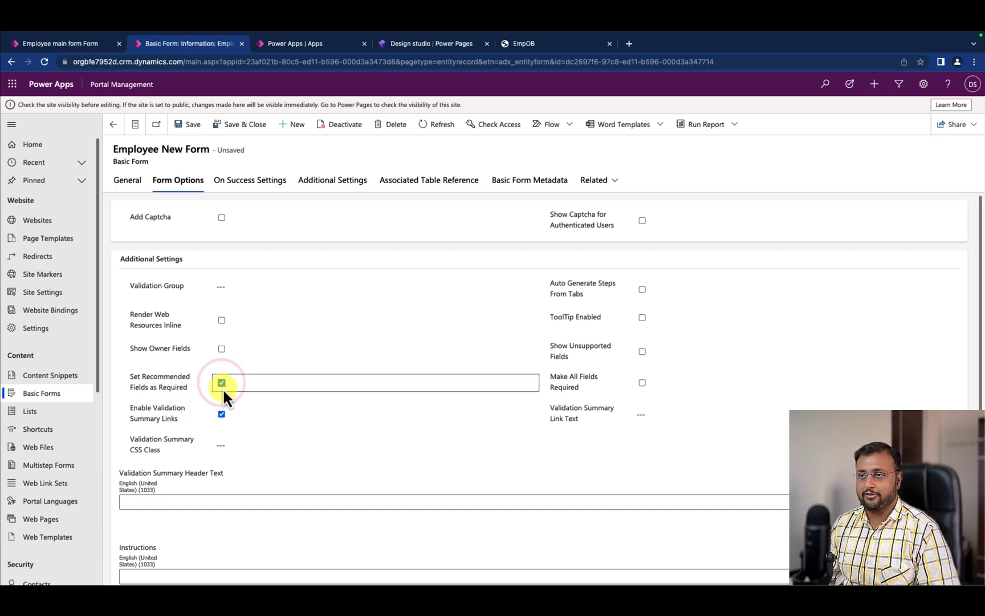
{"action": "left_click", "coordinate": [229, 134]}
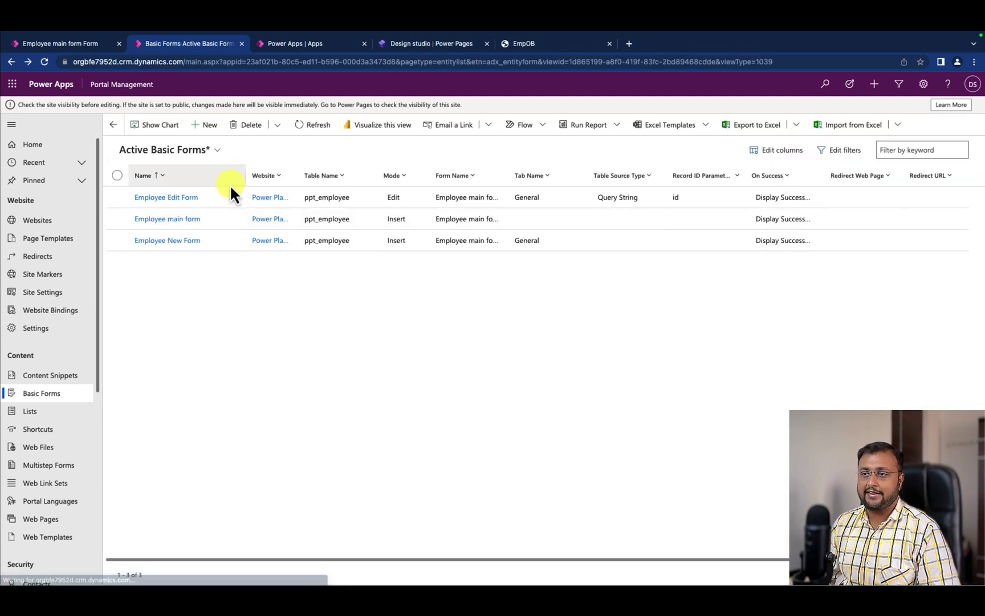
Enable Set Recommended Fields as Required on Employee Edit Form's Form Options, then save and close.
{"action": "left_click", "coordinate": [184, 198]}
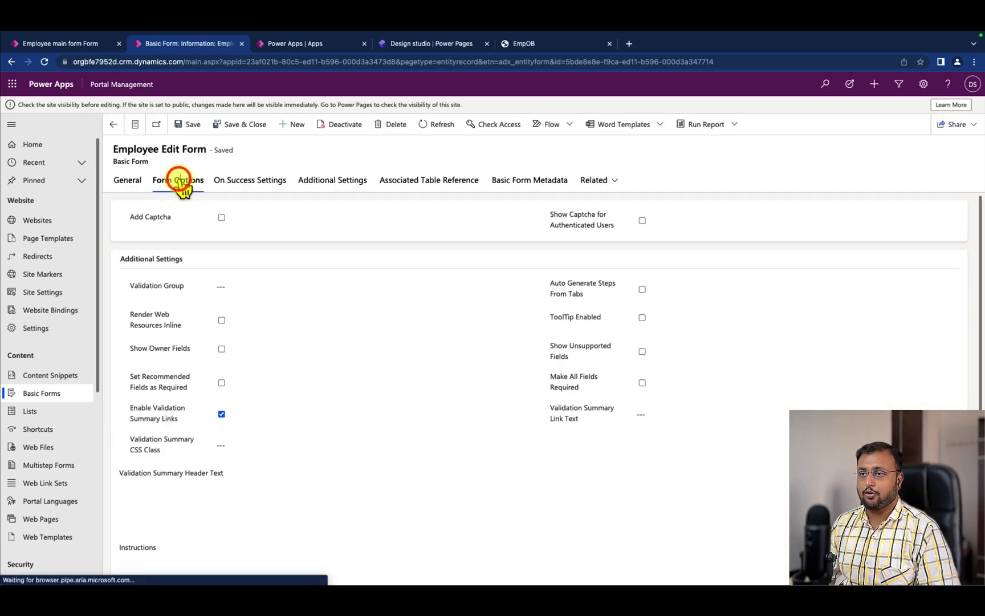
{"action": "left_click", "coordinate": [177, 180]}
{"action": "left_click", "coordinate": [221, 382]}
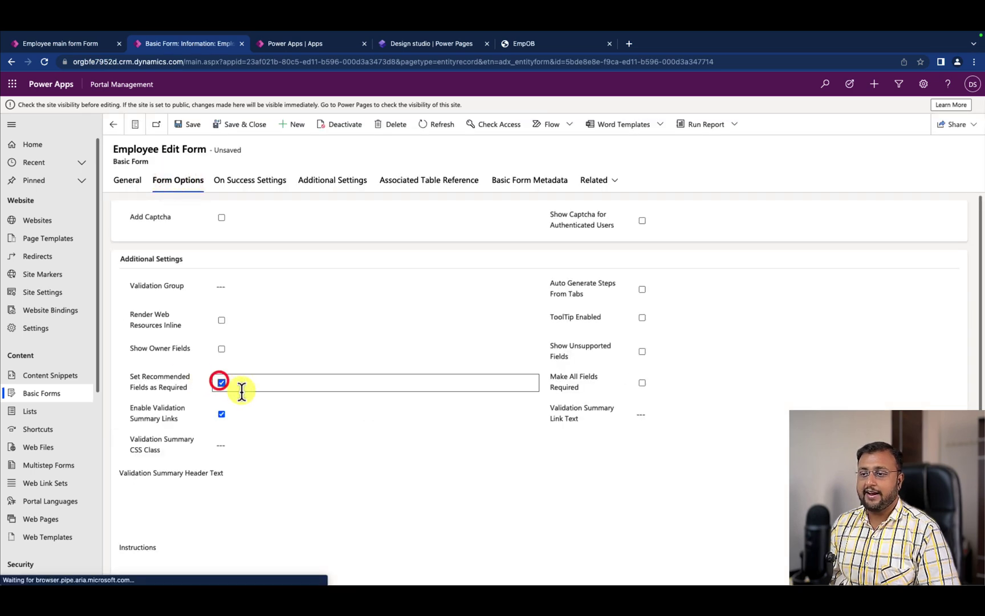
{"action": "left_click", "coordinate": [258, 126]}
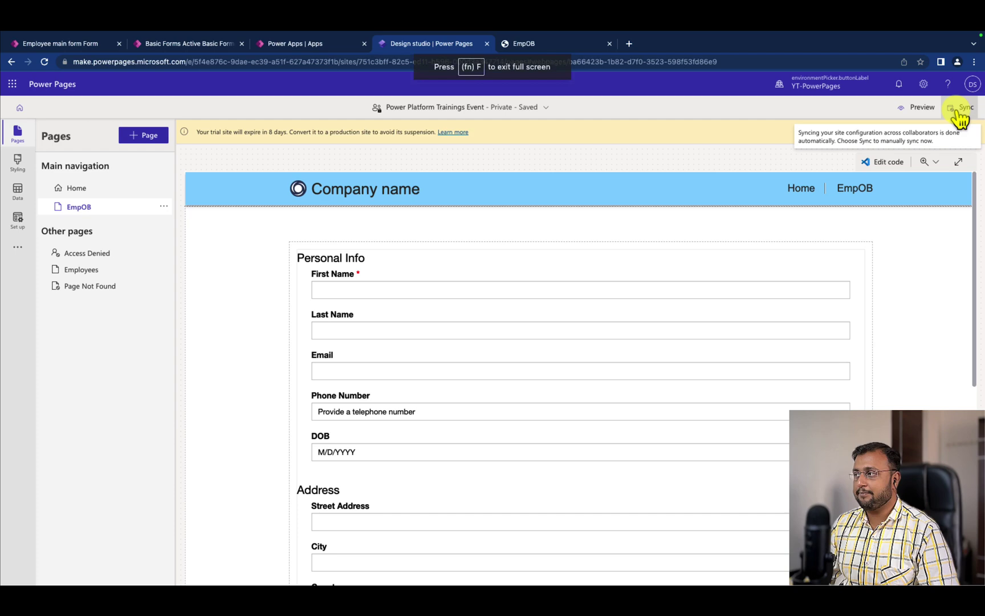
Sync the site, submit the empty EmpOB form, and follow the Email required-field error.
{"action": "left_click", "coordinate": [960, 110]}
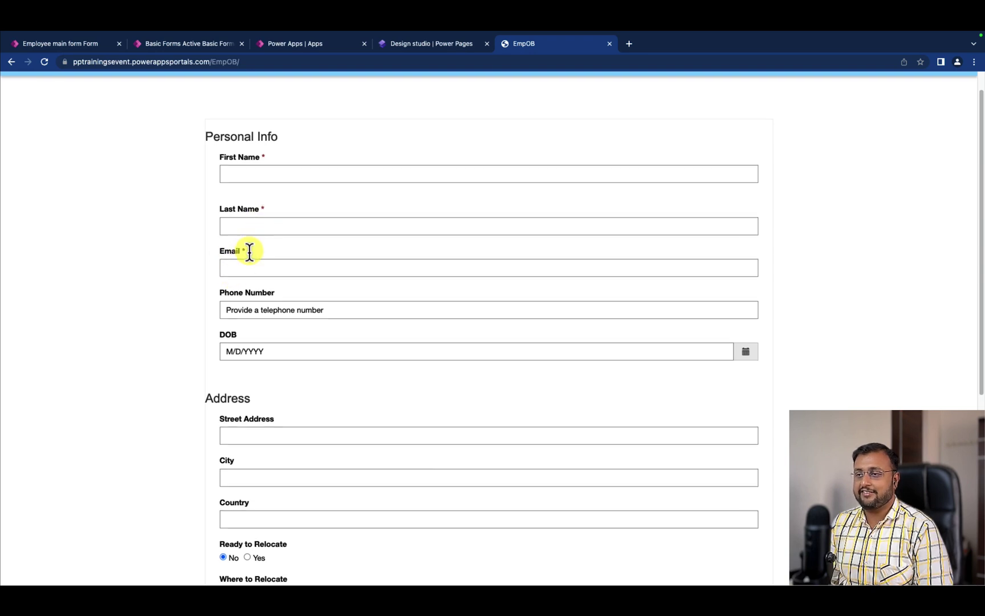
{"action": "scroll", "coordinate": [251, 262], "scroll_direction": "down", "scroll_amount": 5}
{"action": "left_click", "coordinate": [224, 466]}
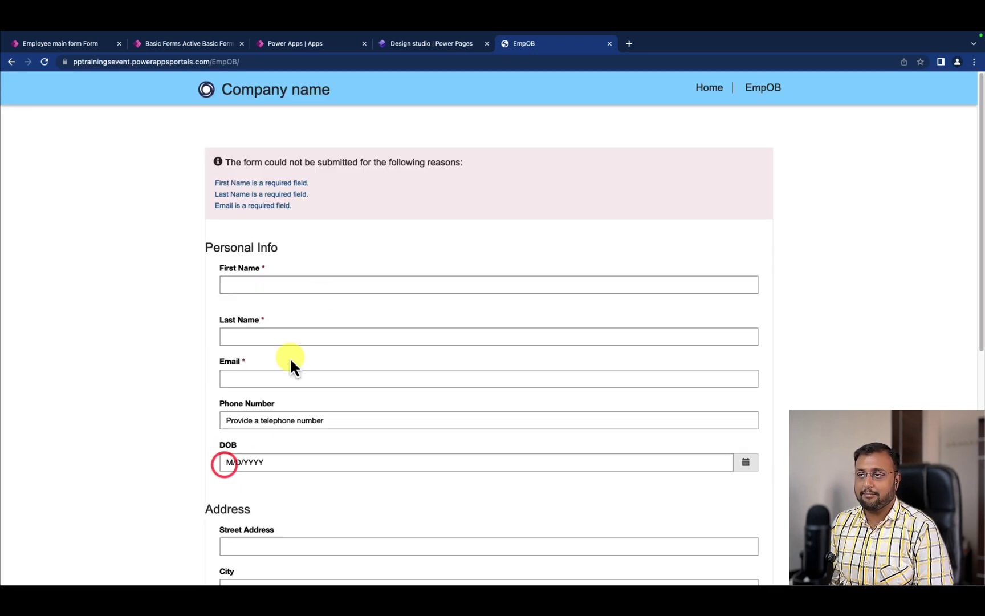
{"action": "left_click", "coordinate": [246, 205]}
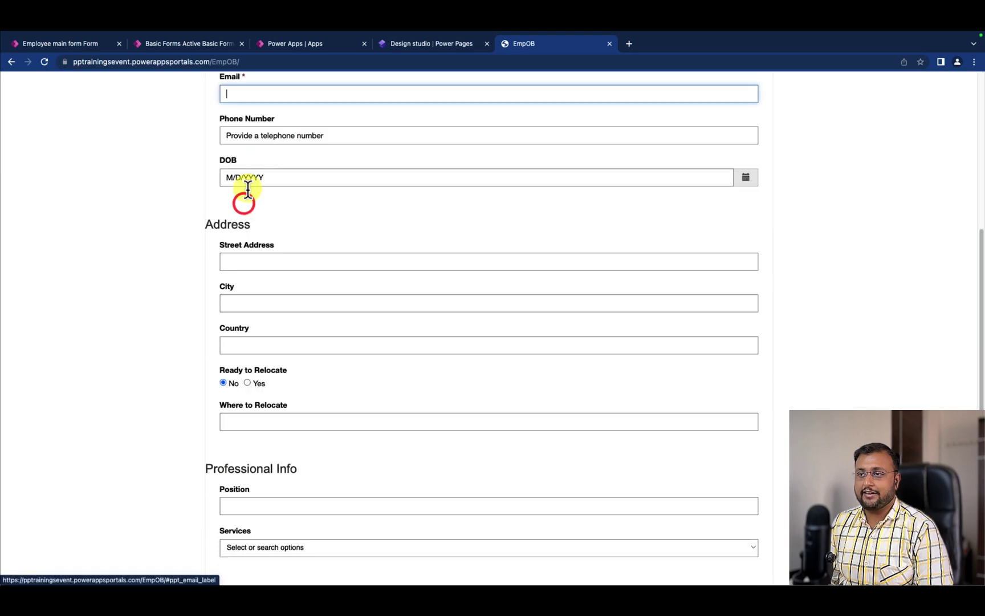
{"action": "scroll", "coordinate": [253, 165], "scroll_direction": "up", "scroll_amount": 5}
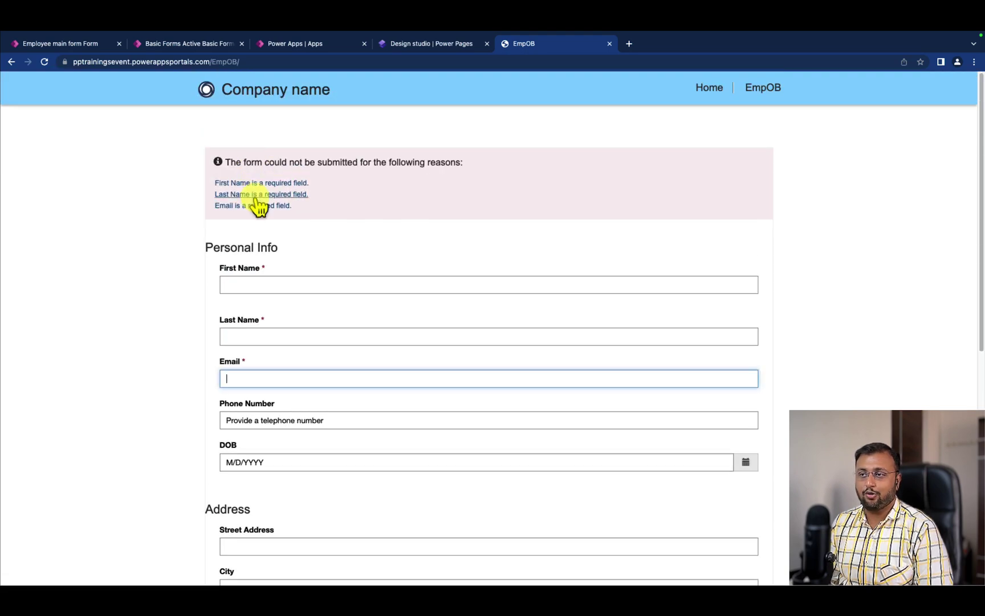